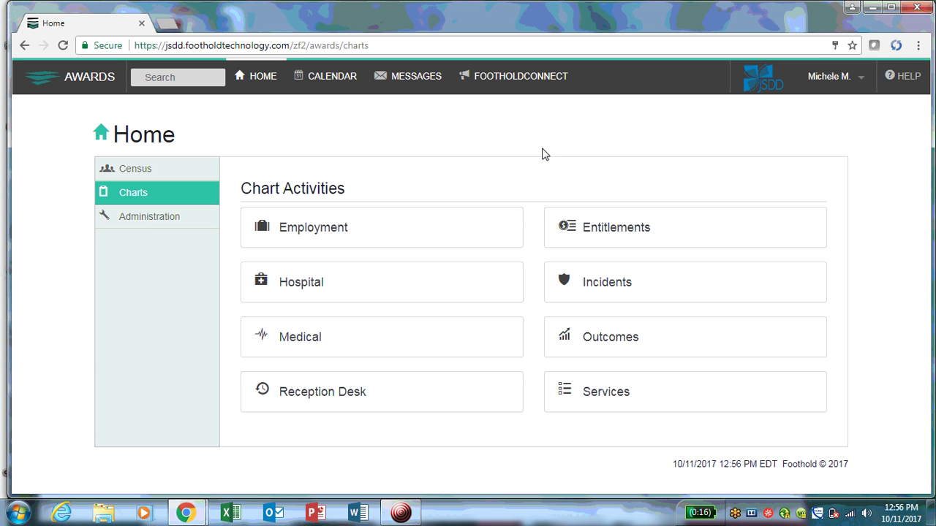
# Open the hospital episodes records for the Training Residential Program
pyautogui.click(312, 284)
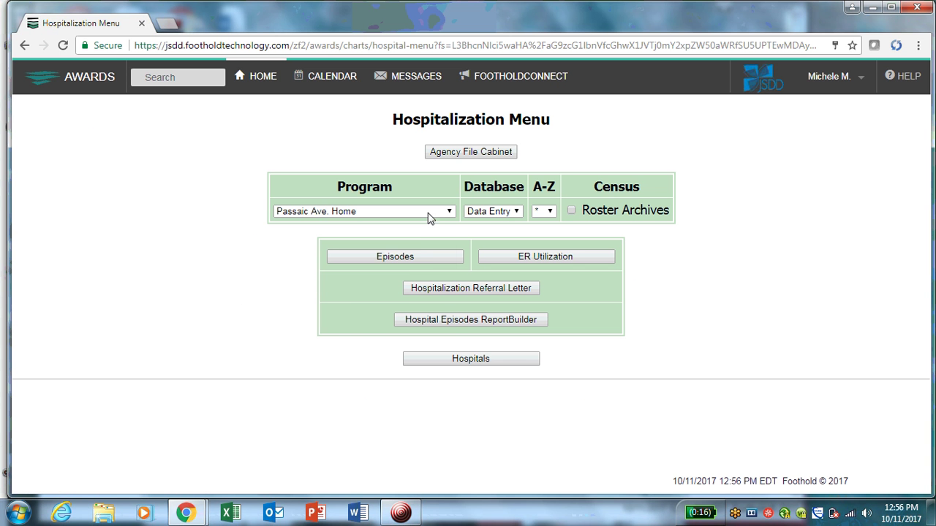
pyautogui.click(428, 212)
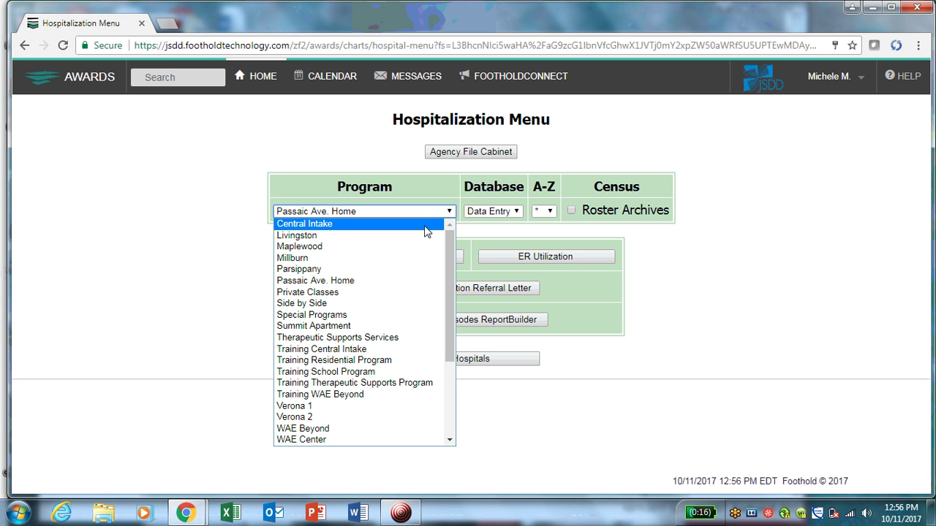
pyautogui.click(384, 360)
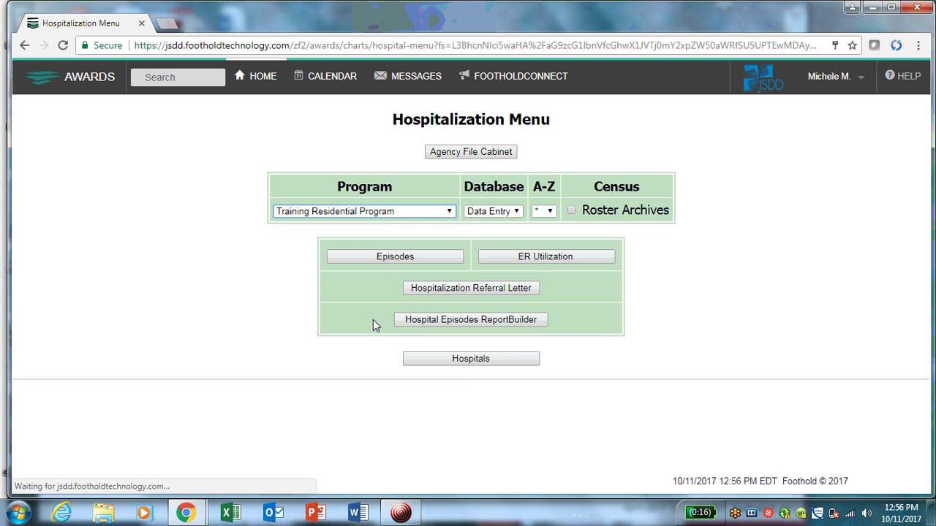
pyautogui.click(382, 259)
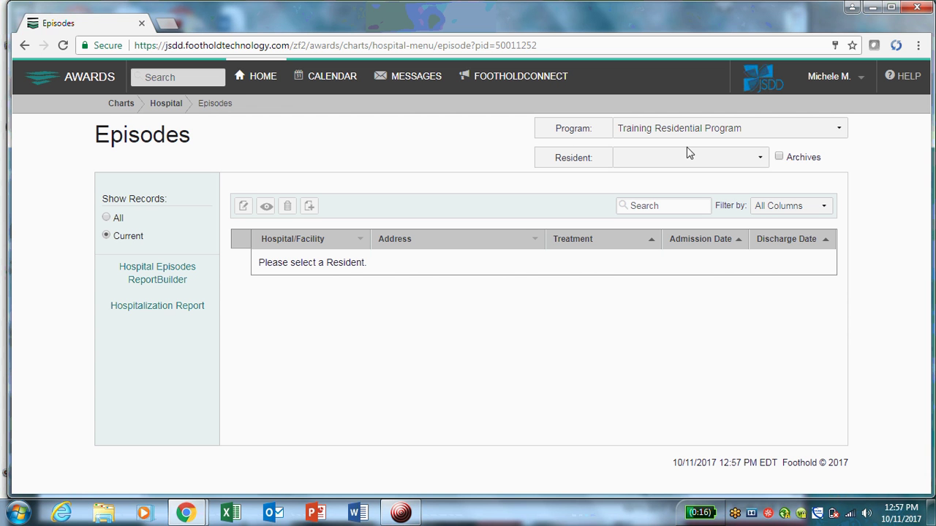
# Select the resident within the Training Residential Program and start a new hospital episode record
pyautogui.click(841, 132)
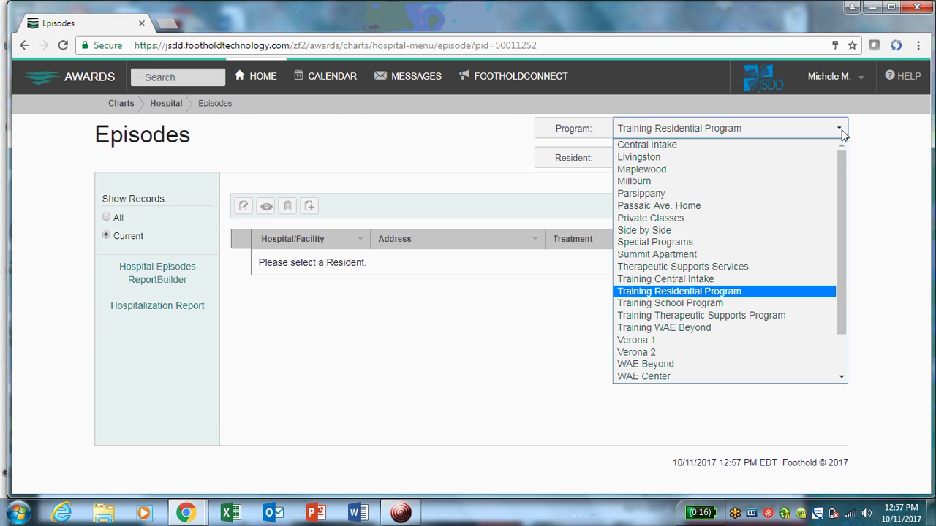
pyautogui.click(841, 131)
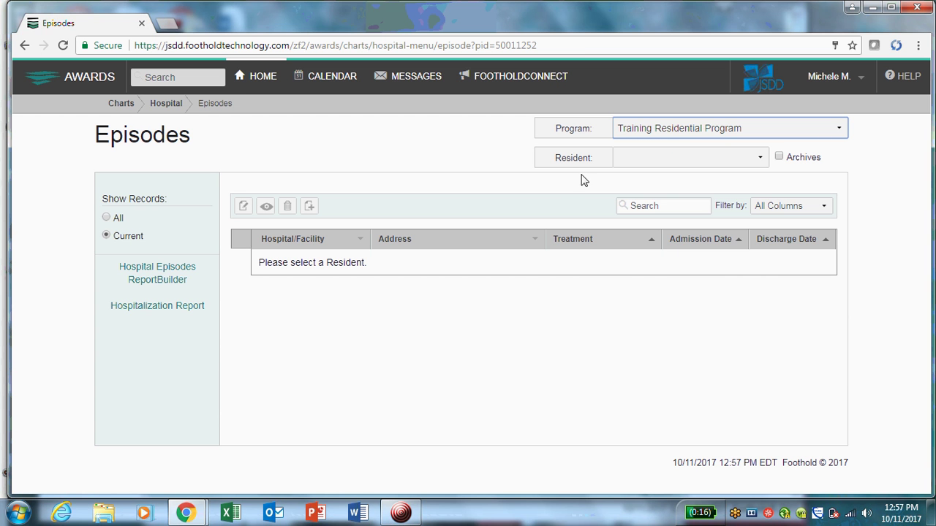
pyautogui.click(761, 163)
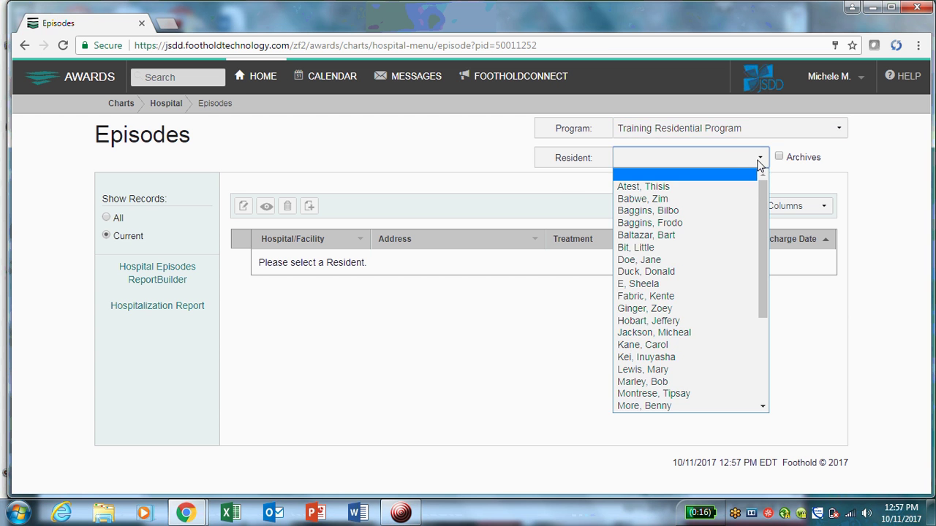
pyautogui.click(693, 272)
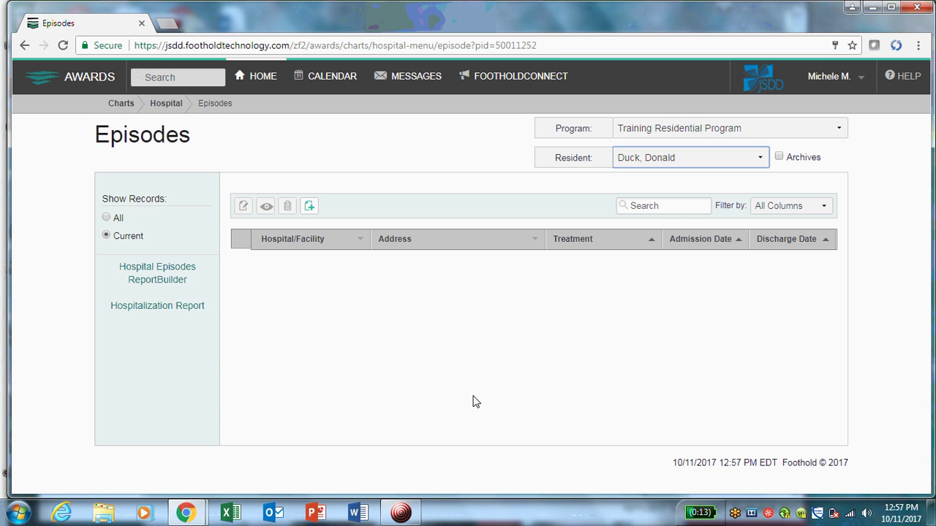
pyautogui.click(309, 206)
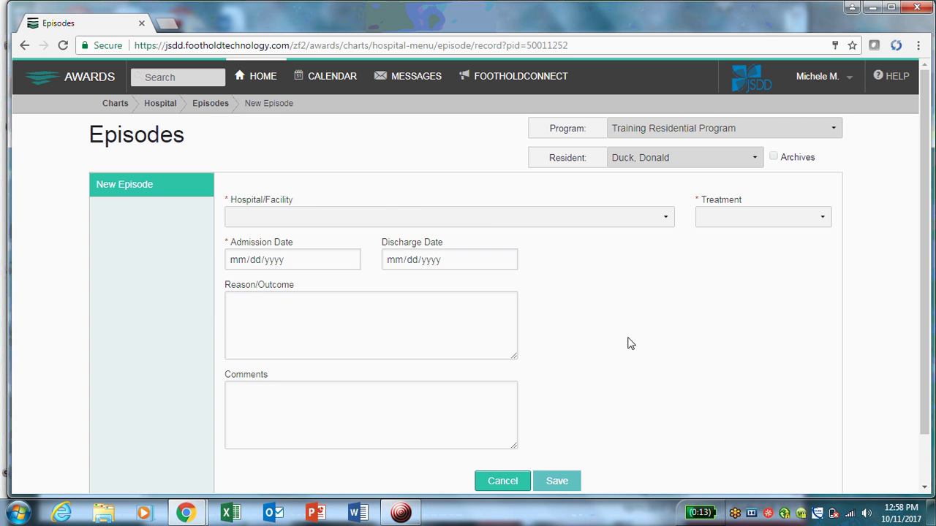
# Set the new episode's hospital/facility to Morristown Memorial and its treatment to Medical
pyautogui.scroll(-1, 631, 344)
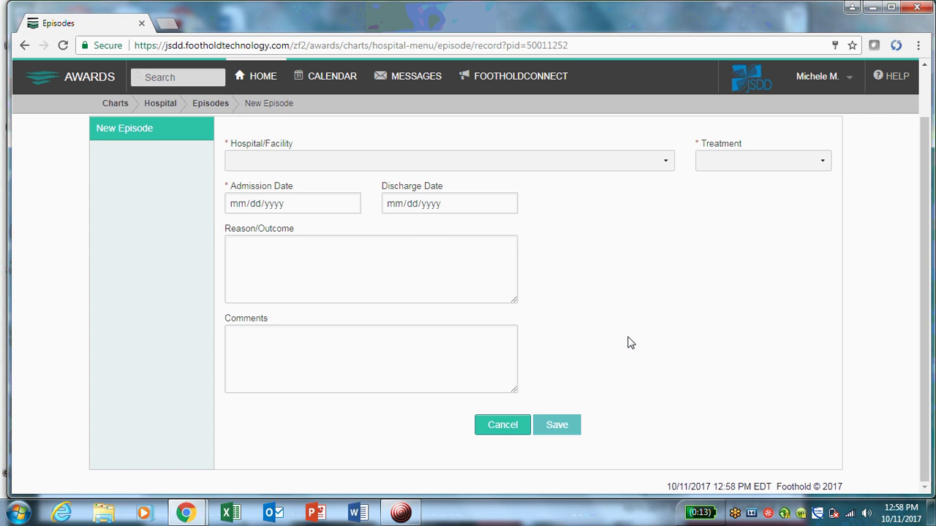
pyautogui.scroll(1, 630, 344)
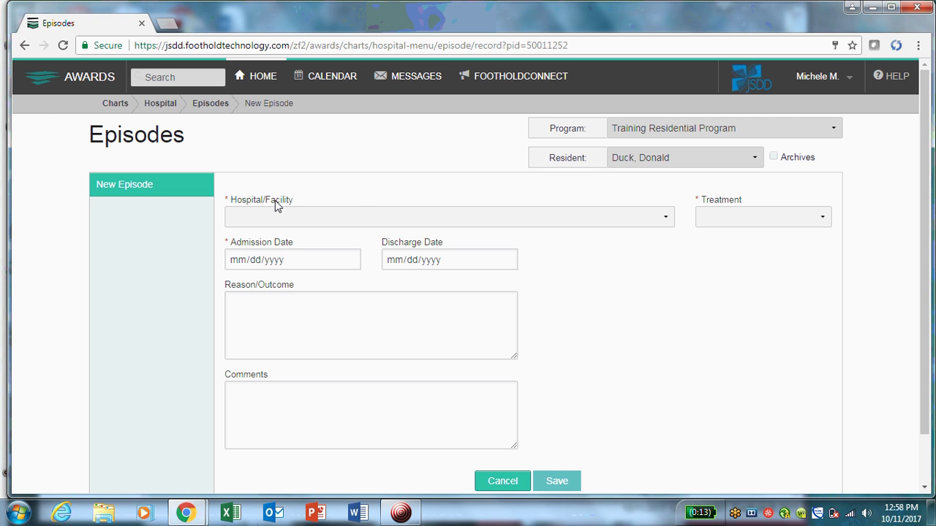
pyautogui.click(668, 222)
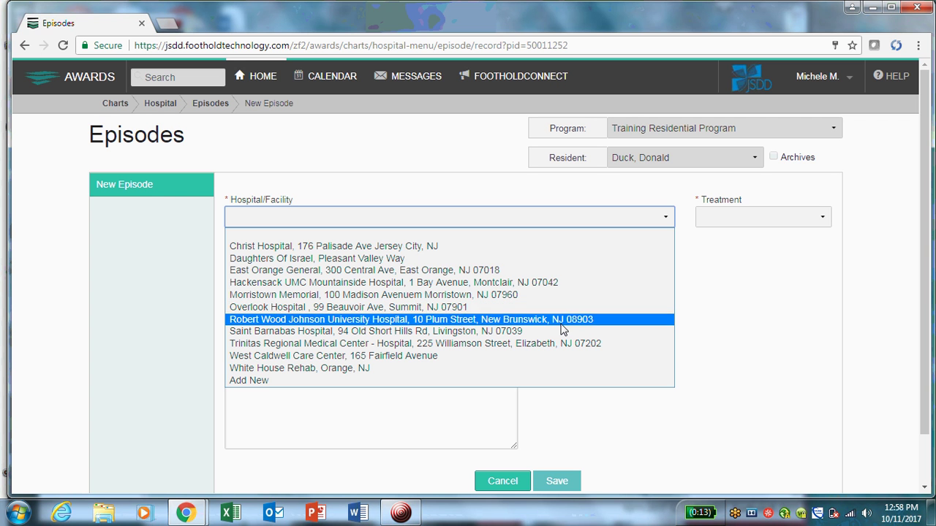
pyautogui.click(450, 296)
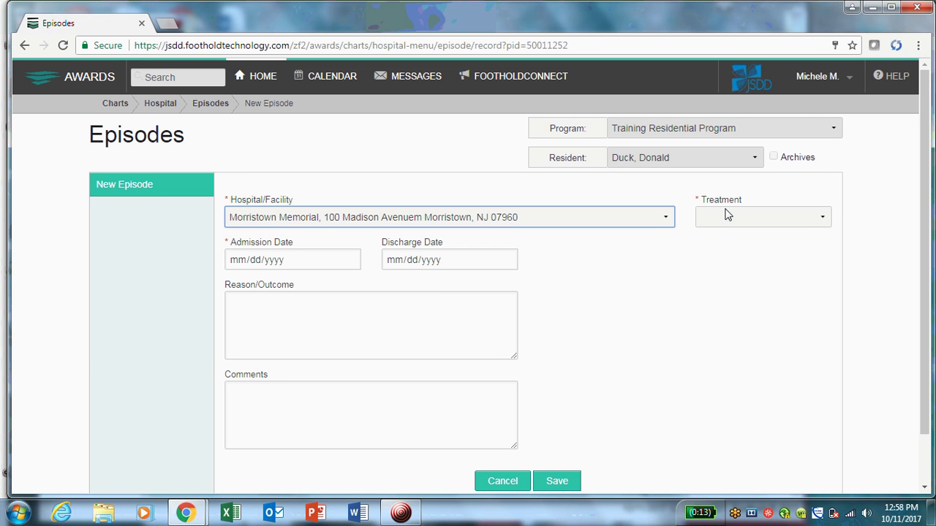
pyautogui.click(775, 218)
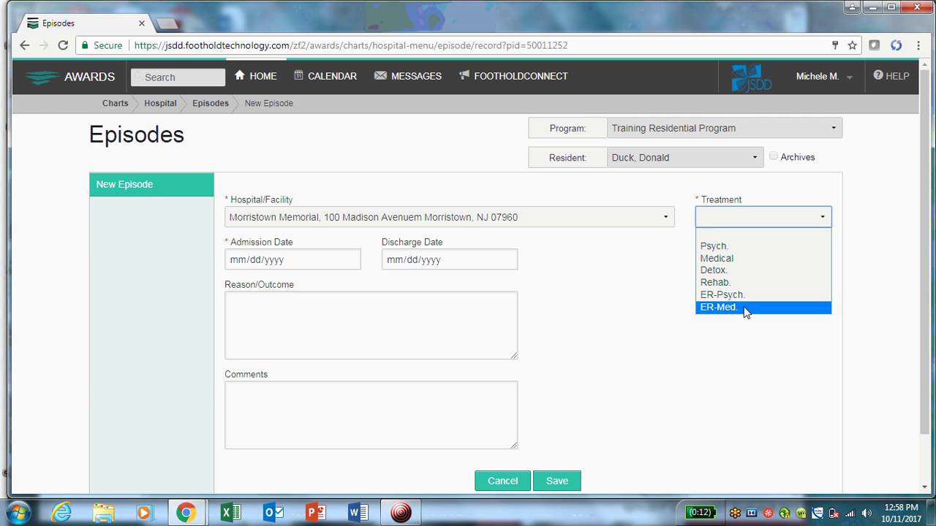
pyautogui.click(737, 261)
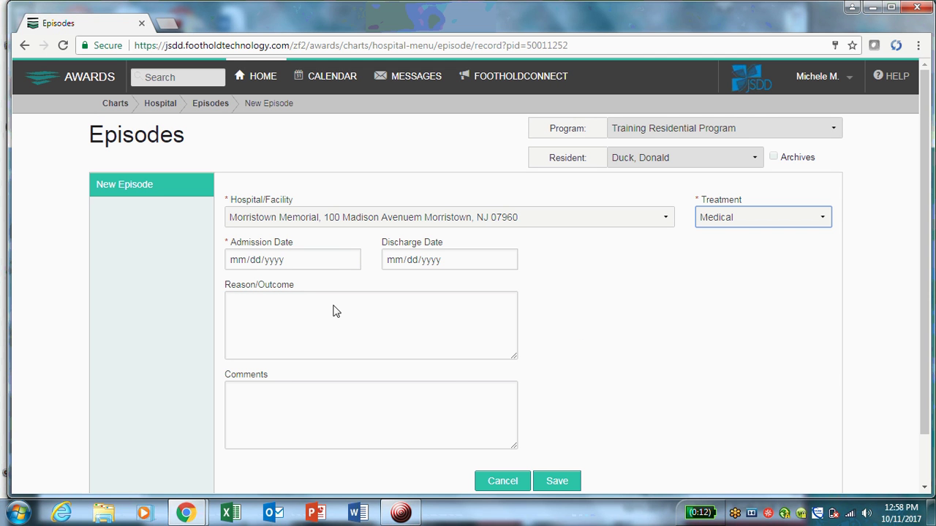
# Enter 12/06/2014 as the episode's admission date and check the calendar's month list
pyautogui.click(337, 258)
pyautogui.click(338, 258)
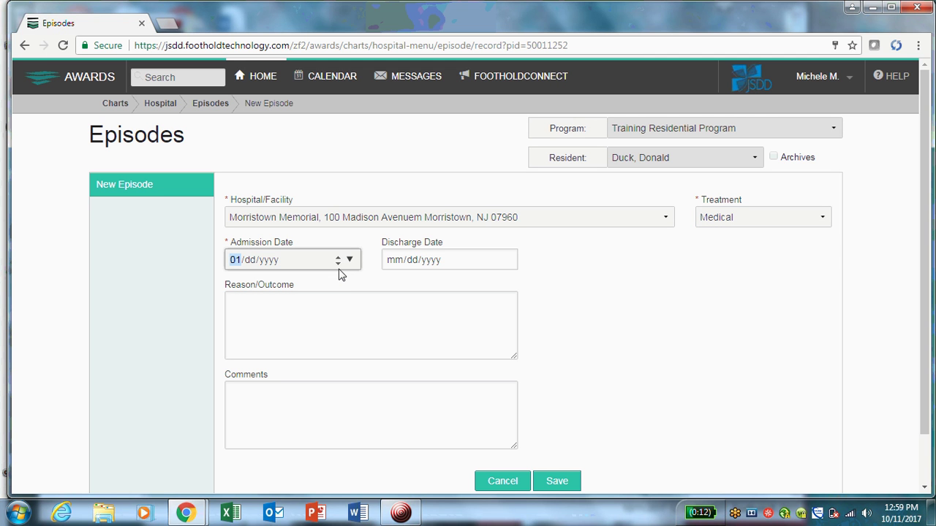
pyautogui.click(338, 263)
pyautogui.click(250, 263)
pyautogui.click(339, 261)
pyautogui.click(339, 261)
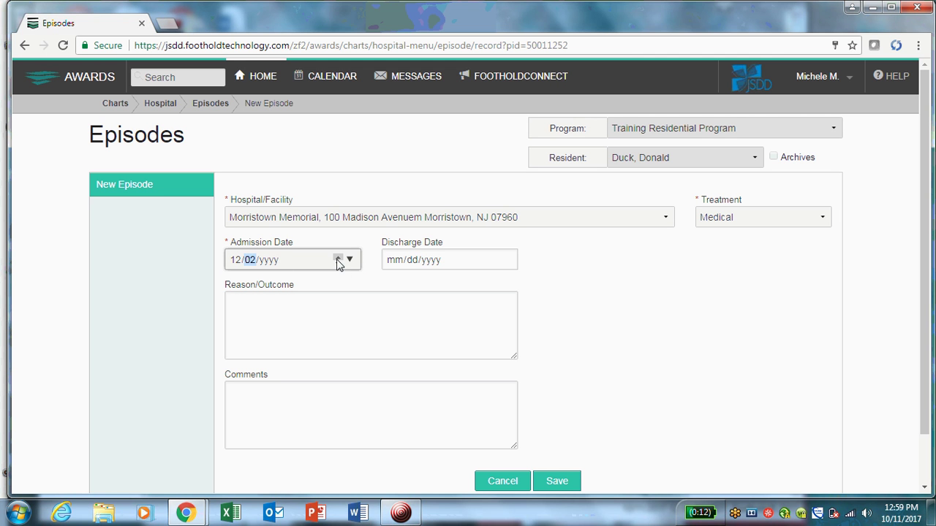
pyautogui.click(338, 261)
pyautogui.click(284, 264)
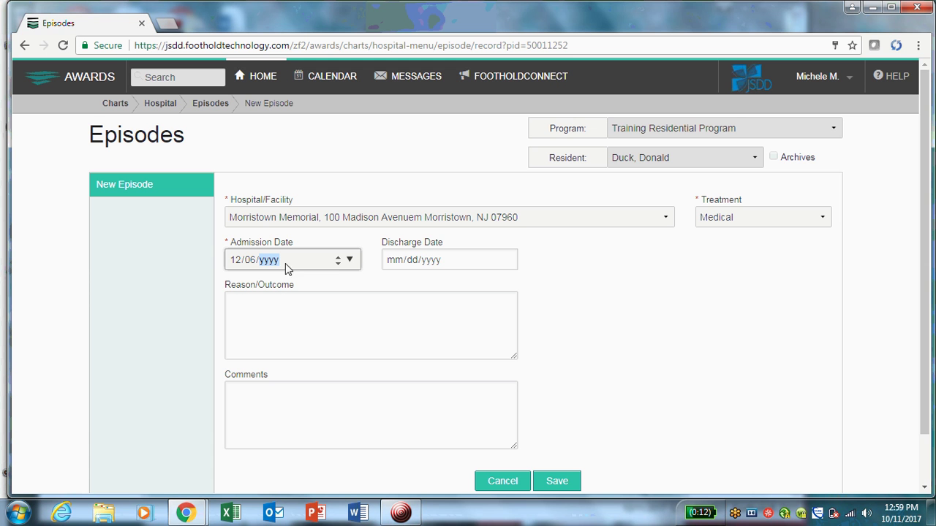
pyautogui.click(338, 267)
pyautogui.click(338, 267)
pyautogui.click(338, 266)
pyautogui.click(338, 264)
pyautogui.click(349, 261)
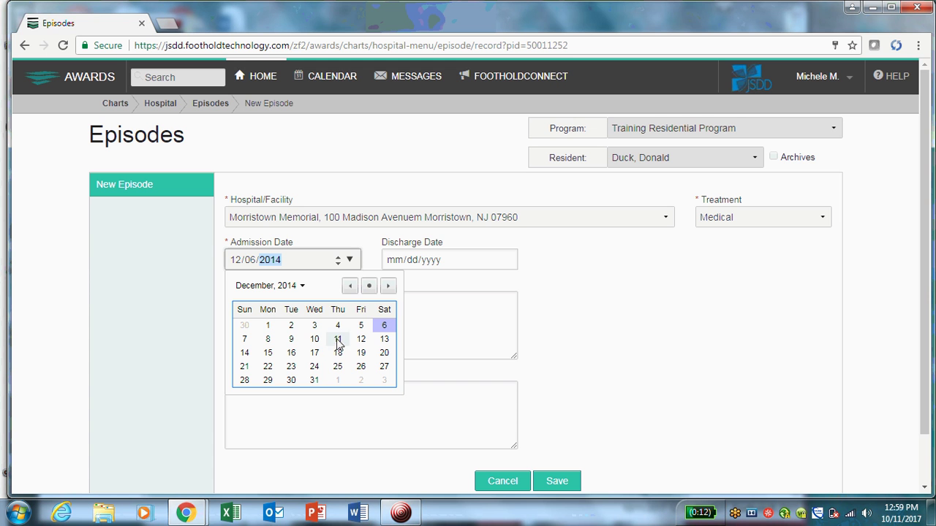
pyautogui.click(302, 286)
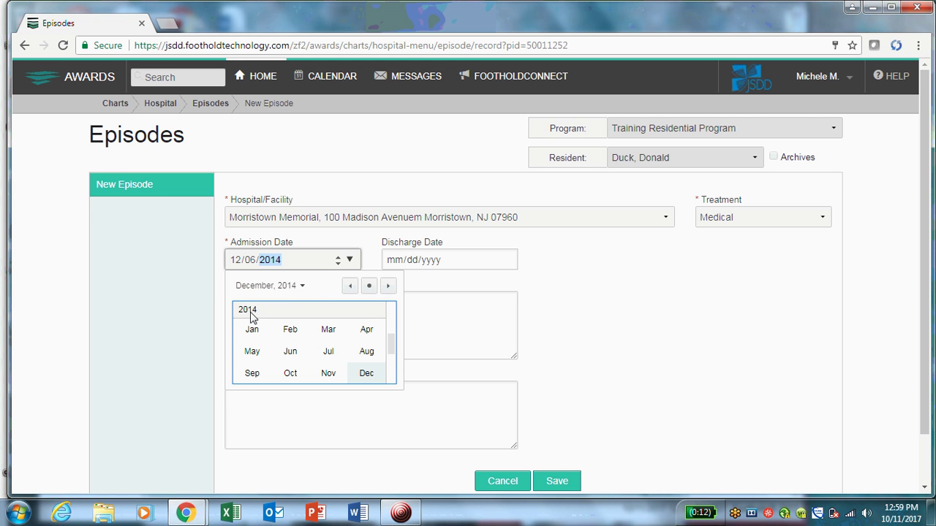
pyautogui.click(318, 264)
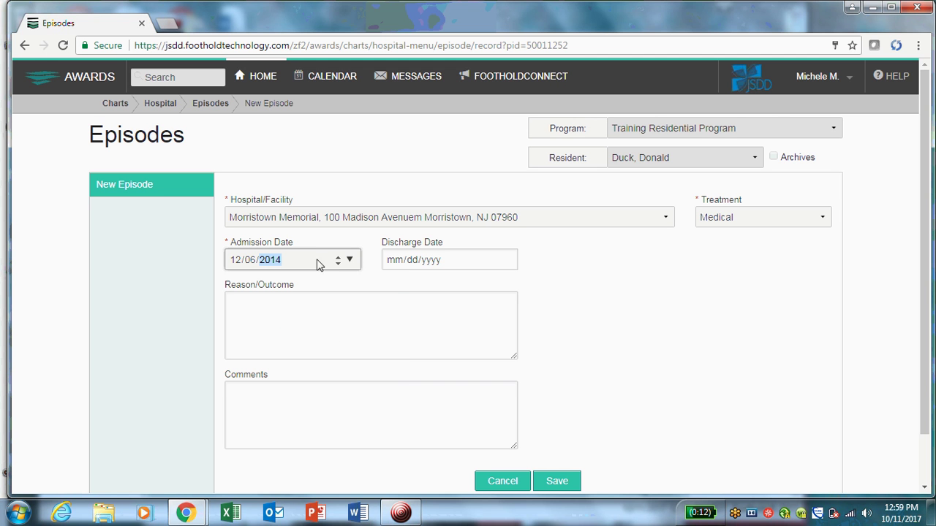
# Change the episode's admission date to 12/04/2017
pyautogui.click(338, 256)
pyautogui.click(338, 256)
pyautogui.click(338, 257)
pyautogui.click(337, 257)
pyautogui.click(338, 263)
pyautogui.click(350, 260)
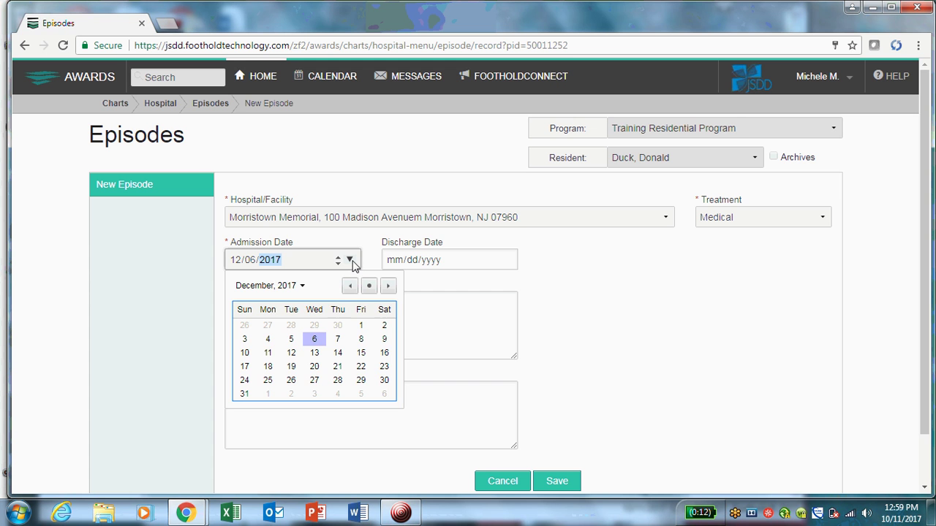
pyautogui.click(268, 341)
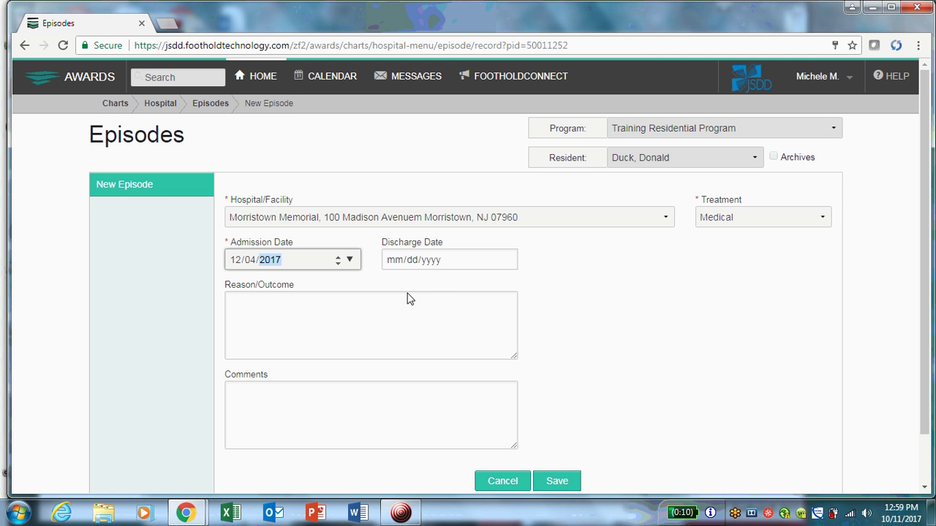
pyautogui.press('XF86MonBrightnessDown')
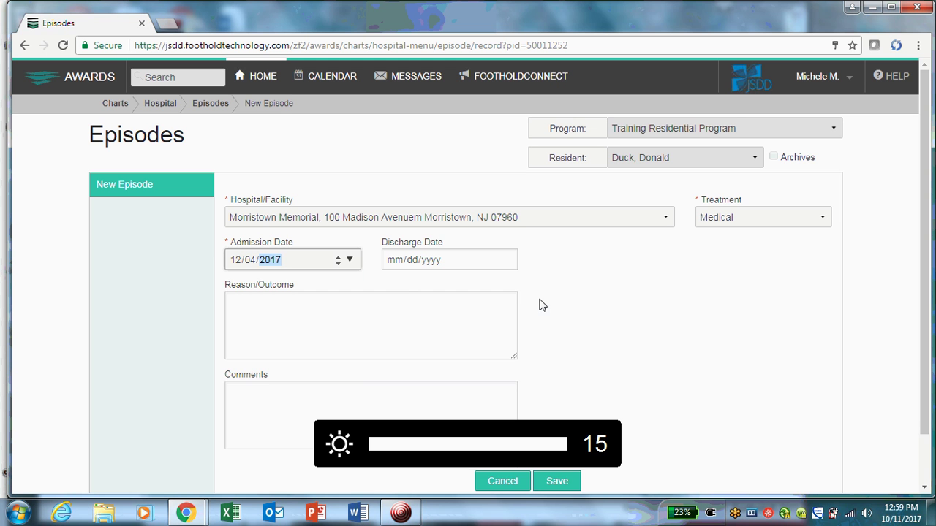
pyautogui.click(542, 304)
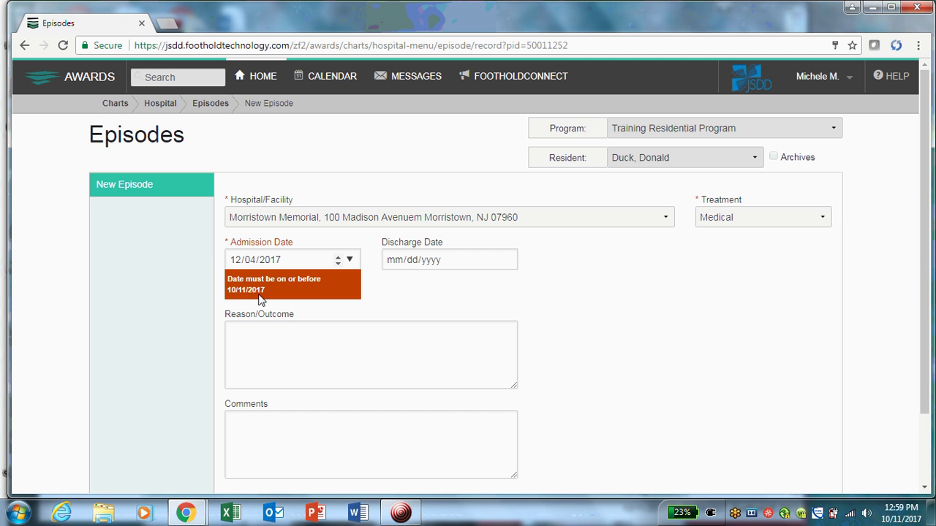
# Set the month of the admission date to October so the date is 10/04/2017
pyautogui.click(237, 263)
pyautogui.click(336, 263)
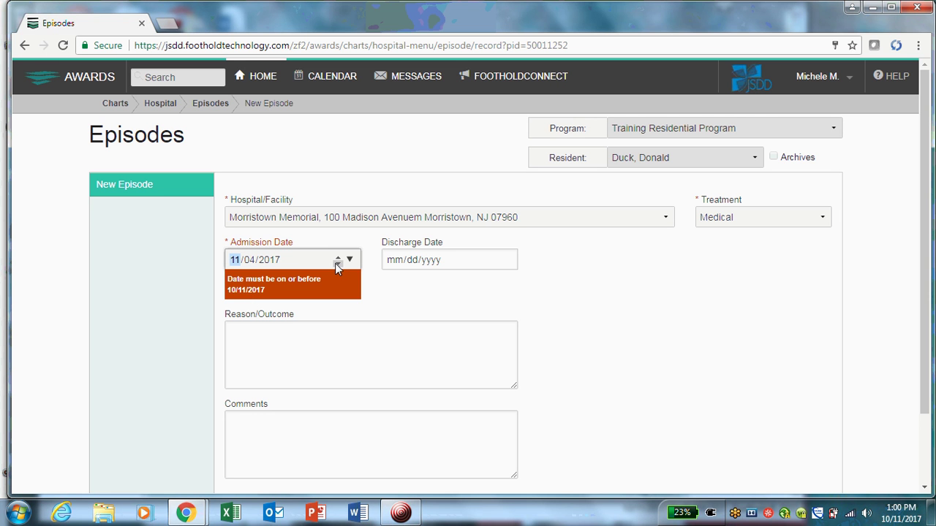
pyautogui.click(337, 263)
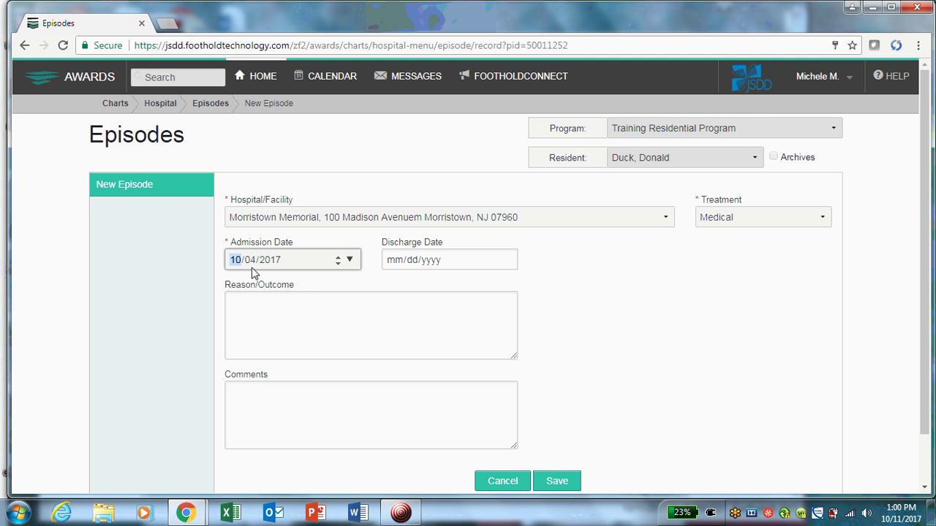
pyautogui.click(315, 285)
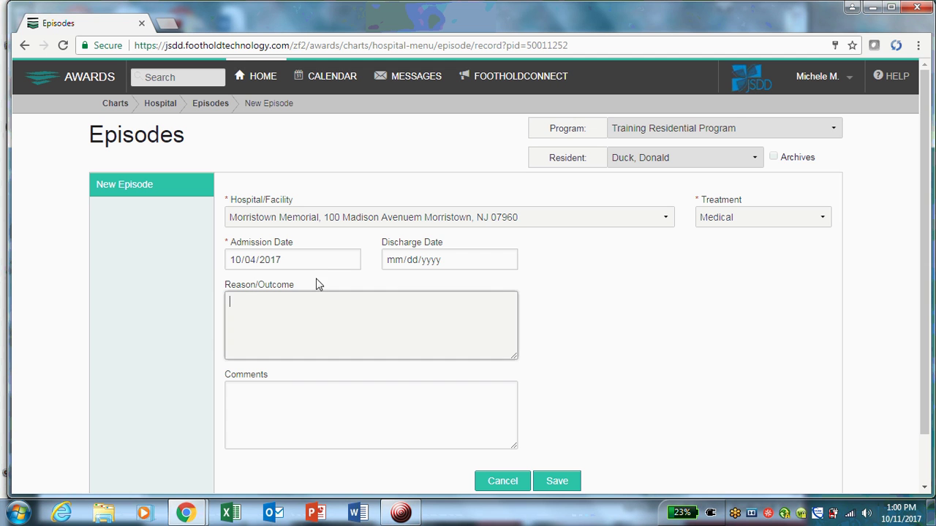
pyautogui.click(644, 274)
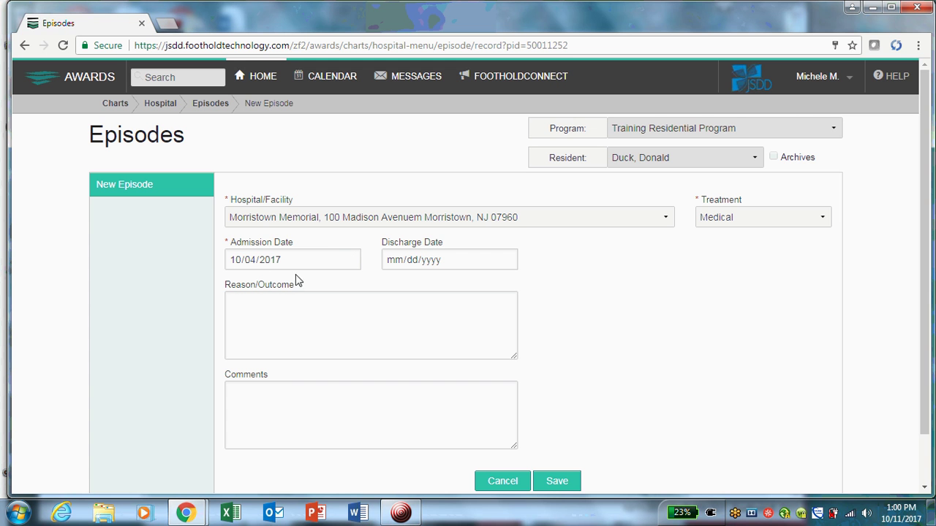
# Set the episode's discharge date to 10/06/2017 using the calendar
pyautogui.click(506, 259)
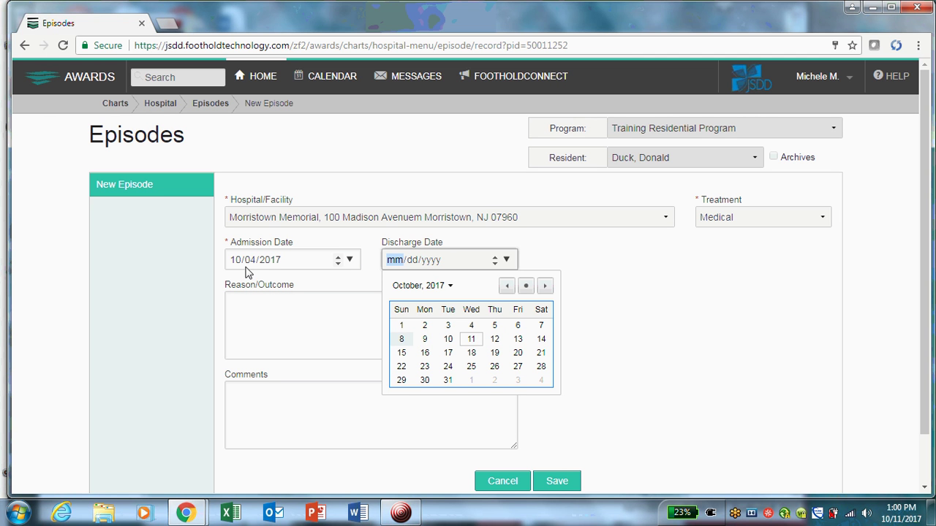
pyautogui.click(519, 326)
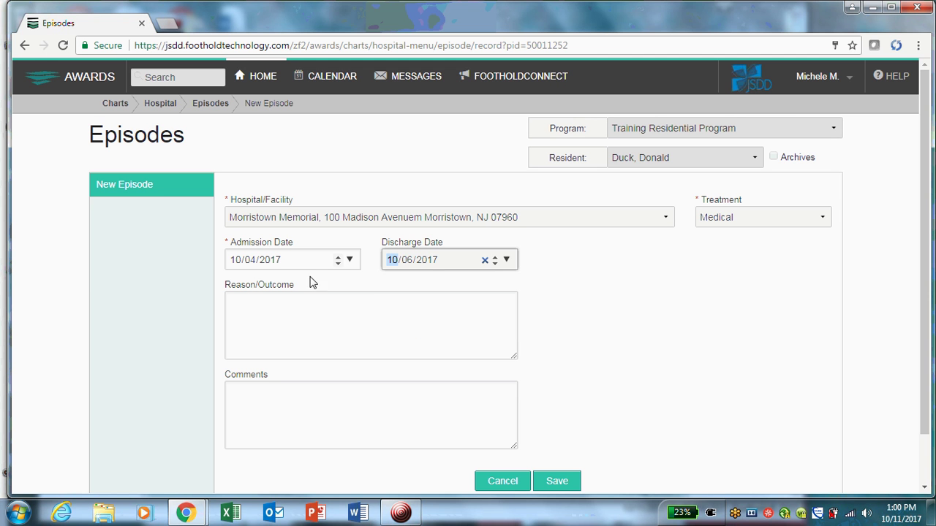
pyautogui.click(371, 294)
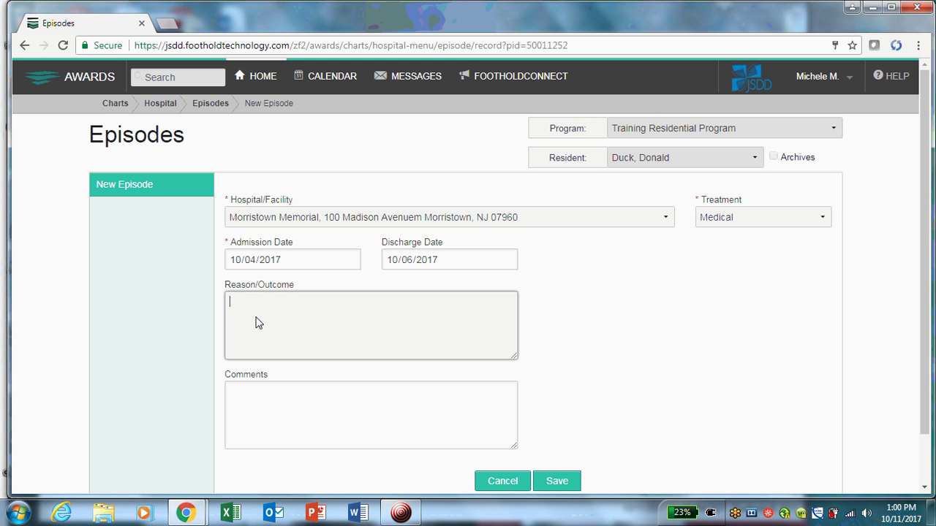
# Begin the Reason/Outcome text with the resident's name and "was admitted for observation after a significant fall in the living room"
pyautogui.click(287, 436)
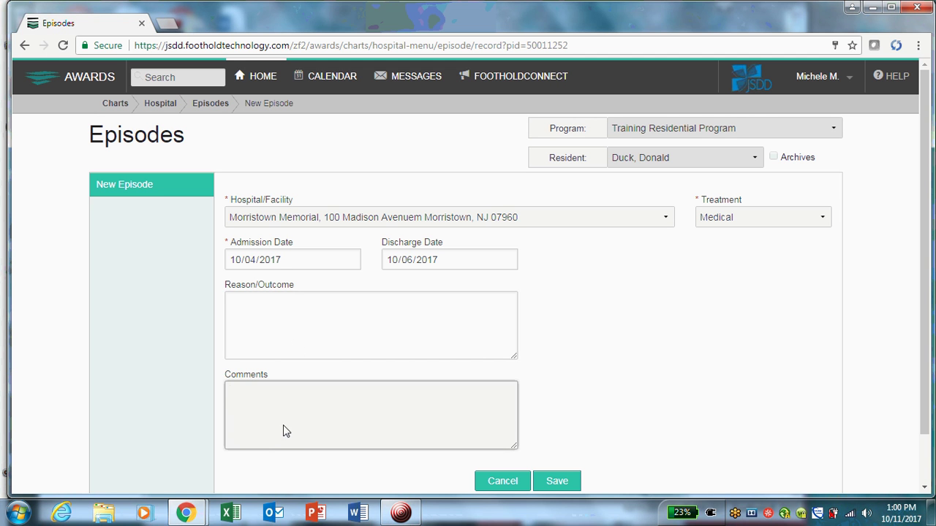
pyautogui.click(296, 323)
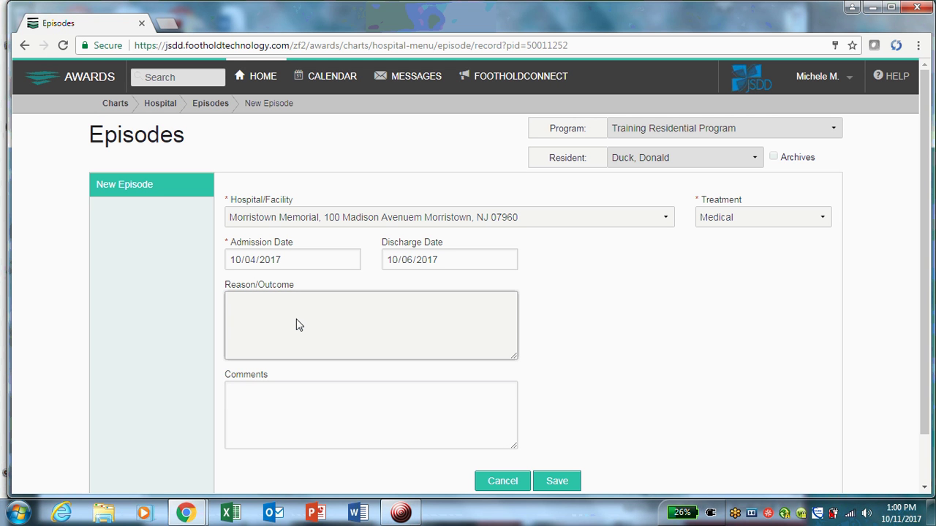
pyautogui.write('Donald Duck was admitted ')
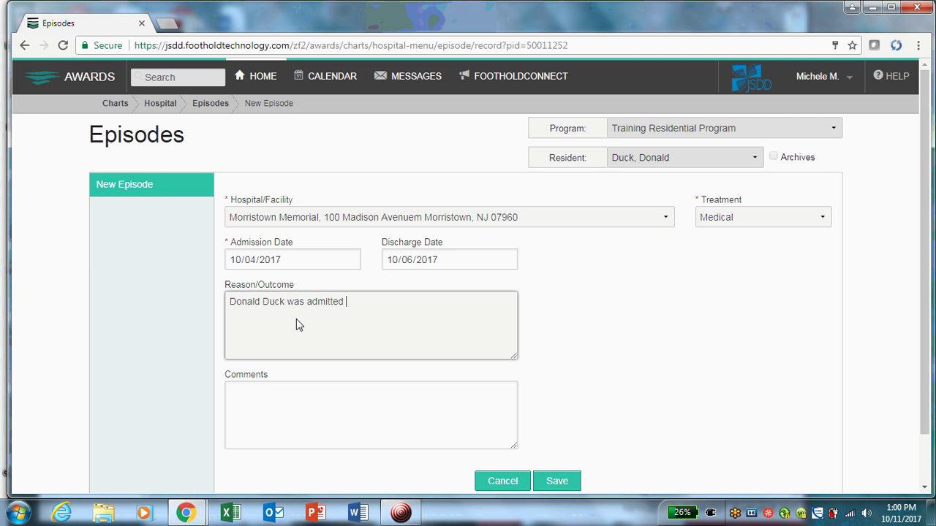
pyautogui.write('for observations')
pyautogui.press('BackSpace')
pyautogui.write('after a ')
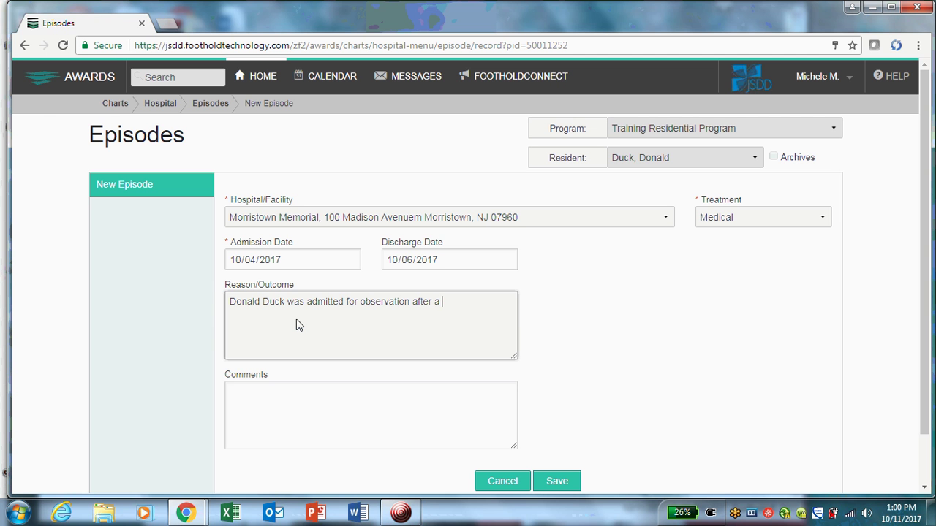
pyautogui.write('significant fall in the living')
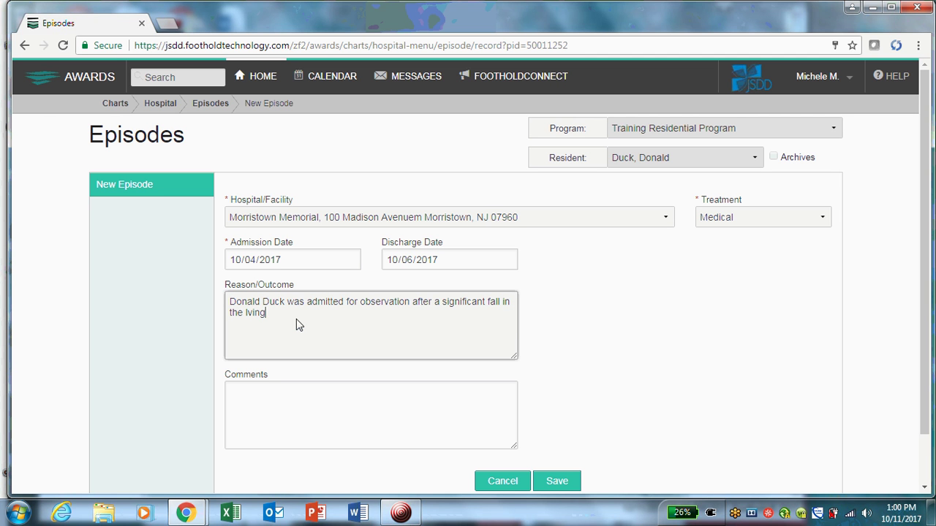
pyautogui.press('BackSpace')
pyautogui.press('BackSpace')
pyautogui.press('BackSpace')
pyautogui.press('BackSpace')
pyautogui.write('vation after a significant fall in the living ro')
# Add a Reason/Outcome sentence stating that the resident "was experiencing an unsteady gait."
pyautogui.write('om.  Donald was exper')
pyautogui.write('iencing a')
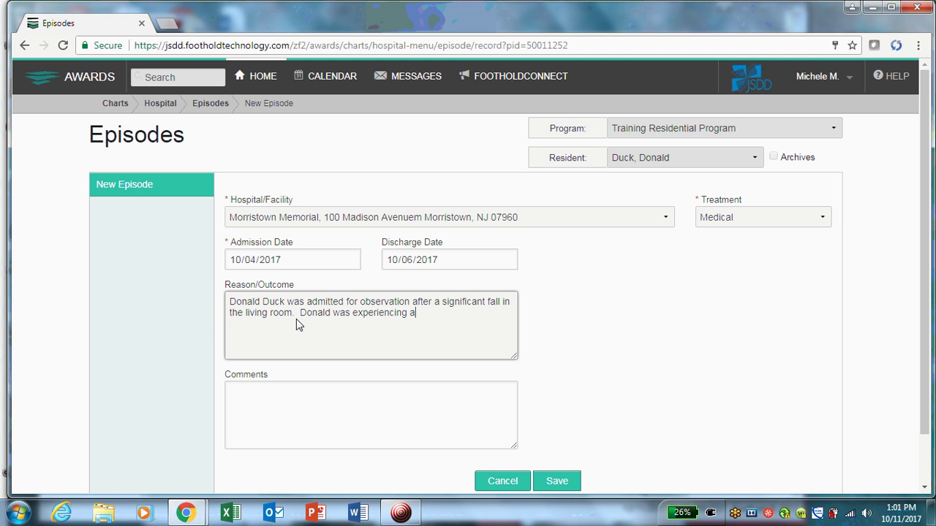
pyautogui.write('n unsteady gait.')
# Continue the Reason/Outcome text with "Was discharged on the 6th. All tests were negative."
pyautogui.write('Was ')
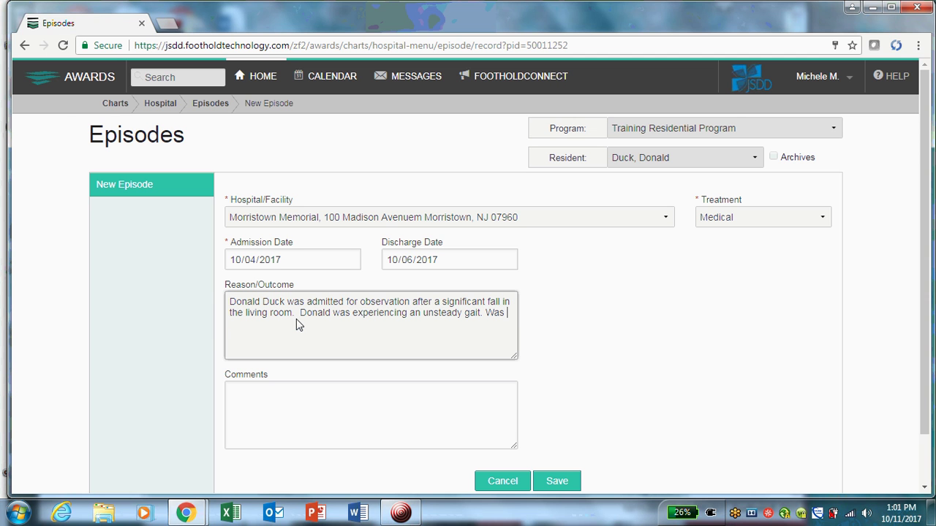
pyautogui.write('discharg')
pyautogui.press('BackSpace')
pyautogui.press('BackSpace')
pyautogui.press('BackSpace')
pyautogui.press('BackSpace')
pyautogui.press('BackSpace')
pyautogui.press('BackSpace')
pyautogui.write('schrge')
pyautogui.press('BackSpace')
pyautogui.press('BackSpace')
pyautogui.press('BackSpace')
pyautogui.write('arged on t')
pyautogui.write('he ')
pyautogui.write('6th adt')
pyautogui.press('BackSpace')
pyautogui.press('BackSpace')
pyautogui.press('BackSpace')
pyautogui.write('. All tests ')
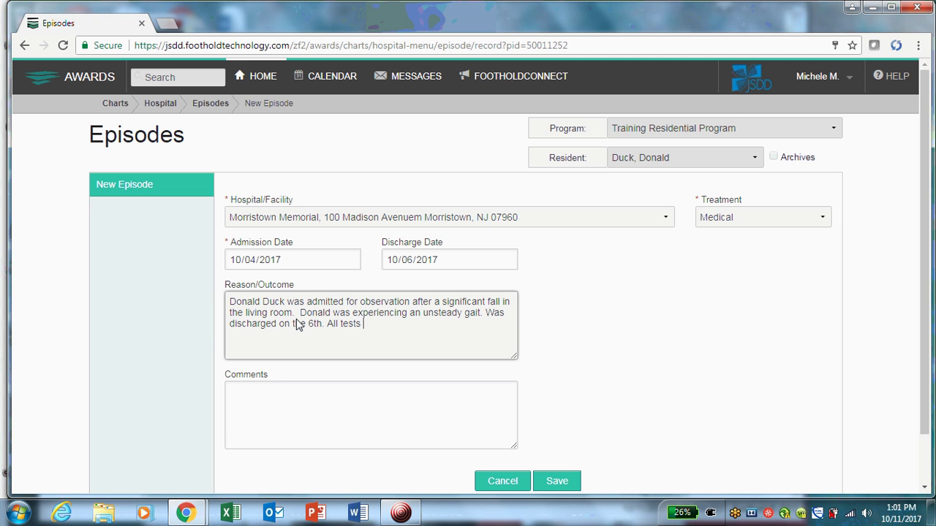
pyautogui.write('were negative.  Dona')
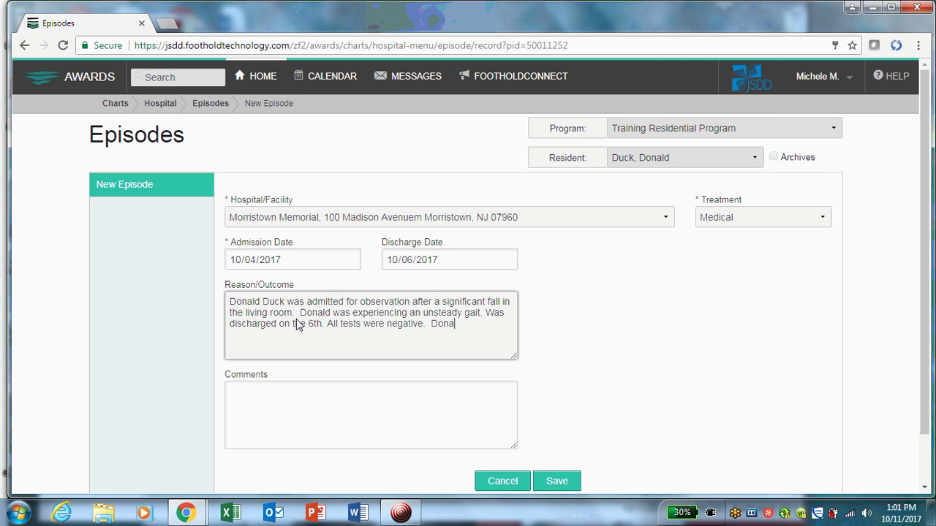
# Add to the Reason/Outcome that the resident "was able to walk without assistance and is back to his"
pyautogui.write('ld Du')
pyautogui.press('BackSpace')
pyautogui.press('BackSpace')
pyautogui.press('BackSpace')
pyautogui.press('BackSpace')
pyautogui.write('d was able to walk without asisstance')
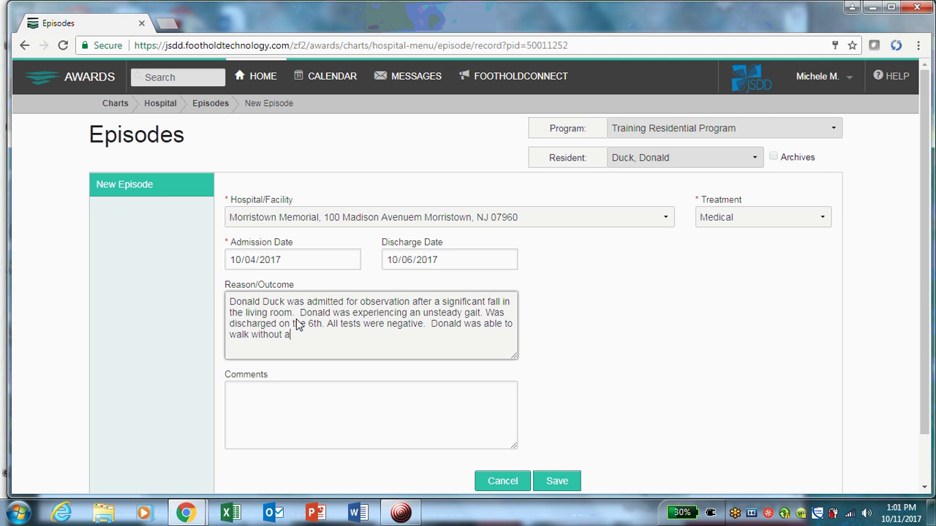
pyautogui.press('BackSpace')
pyautogui.press('BackSpace')
pyautogui.press('BackSpace')
pyautogui.press('BackSpace')
pyautogui.press('BackSpace')
pyautogui.press('BackSpace')
pyautogui.press('BackSpace')
pyautogui.press('BackSpace')
pyautogui.press('BackSpace')
pyautogui.write('sistance and is back to his ')
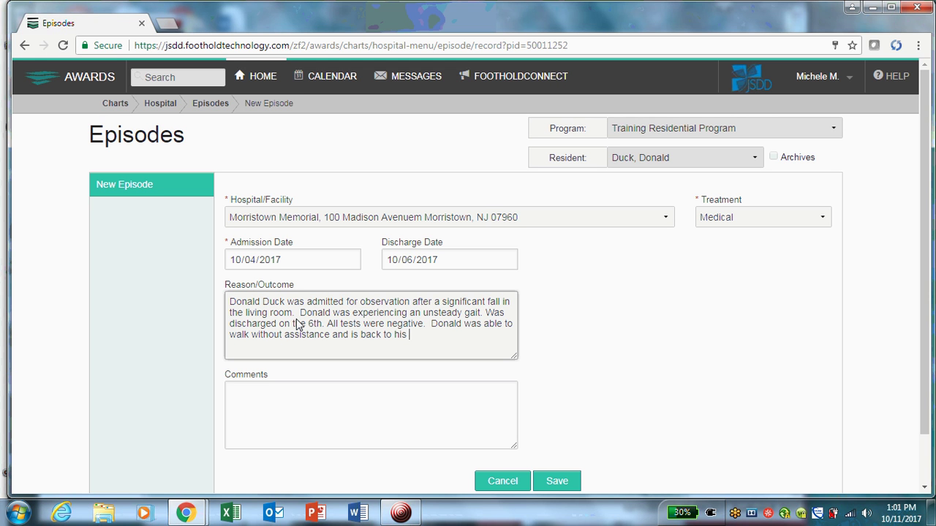
# Finish the Reason/Outcome with "previous status and level of assistance as before the hospitalization." and slightly enlarge its text box
pyautogui.write('previsou')
pyautogui.press('BackSpace')
pyautogui.press('BackSpace')
pyautogui.press('BackSpace')
pyautogui.write('ous status and level of asisst')
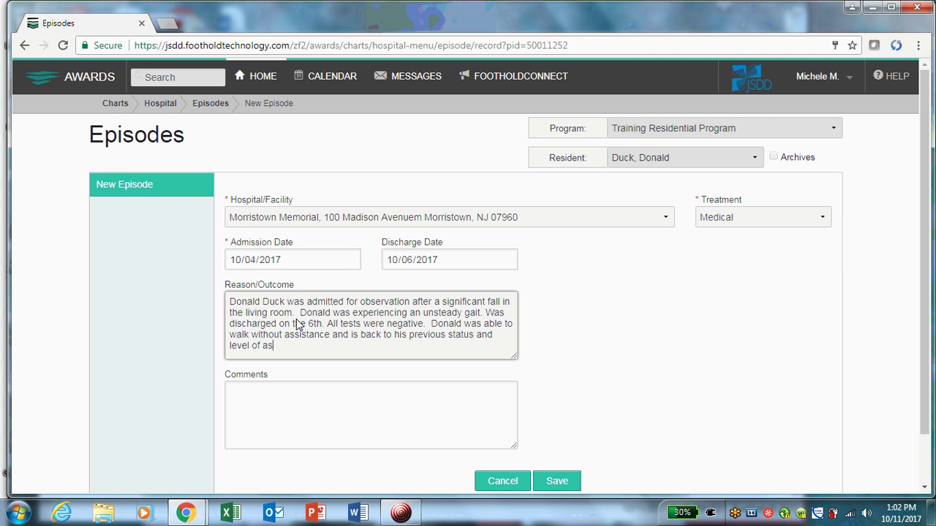
pyautogui.press('BackSpace')
pyautogui.press('BackSpace')
pyautogui.press('BackSpace')
pyautogui.press('BackSpace')
pyautogui.write('sistance')
pyautogui.write(' as before the h')
pyautogui.write('ospit')
pyautogui.press('BackSpace')
pyautogui.press('BackSpace')
pyautogui.press('BackSpace')
pyautogui.press('BackSpace')
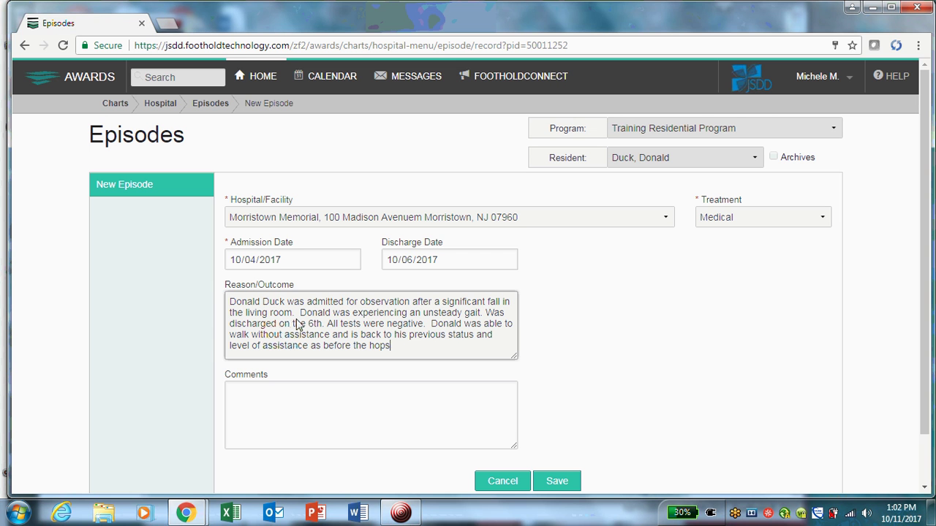
pyautogui.write('spitl')
pyautogui.press('BackSpace')
pyautogui.write('alization.')
pyautogui.scroll(-1, 587, 361)
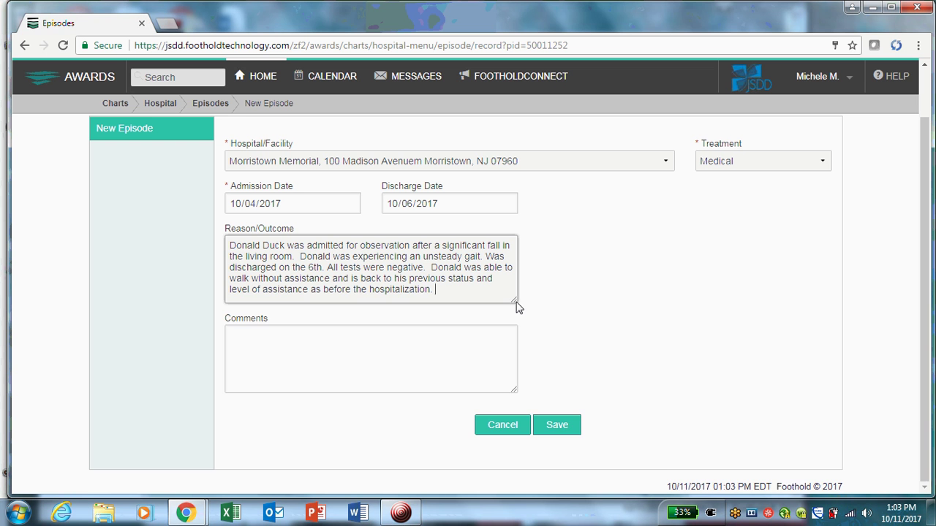
pyautogui.moveTo(516, 307); pyautogui.dragTo(536, 318)
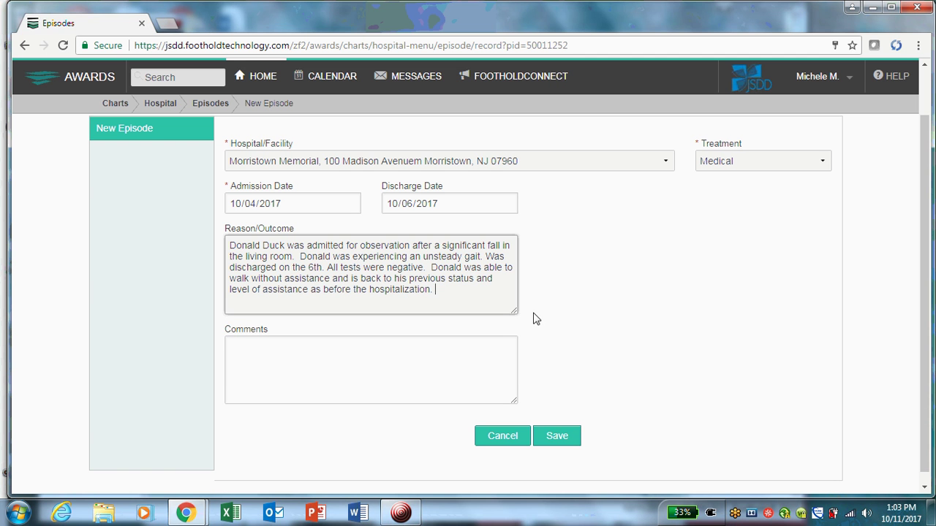
pyautogui.click(438, 377)
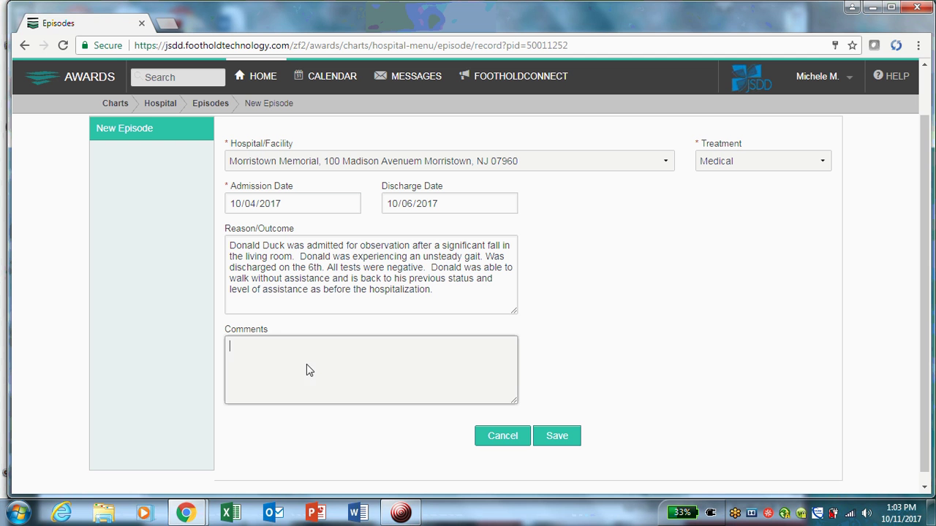
pyautogui.click(697, 302)
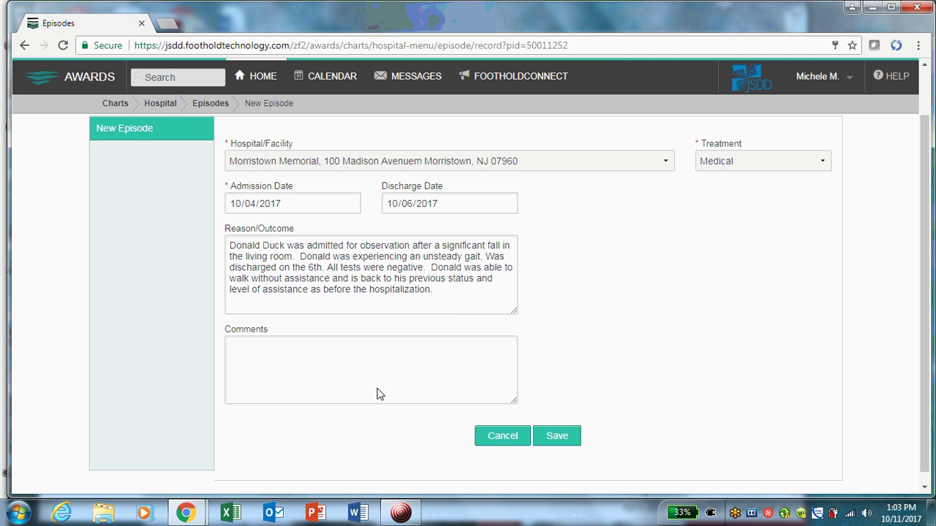
pyautogui.click(349, 387)
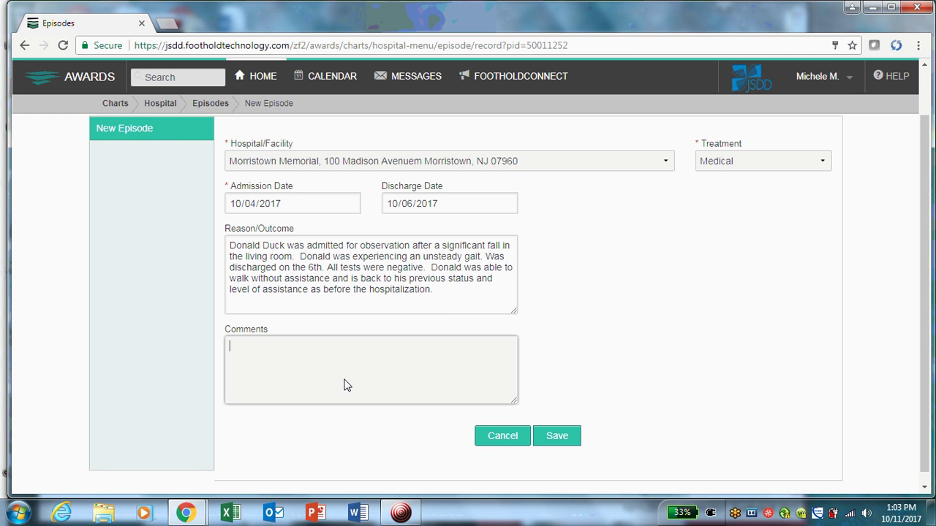
pyautogui.click(575, 377)
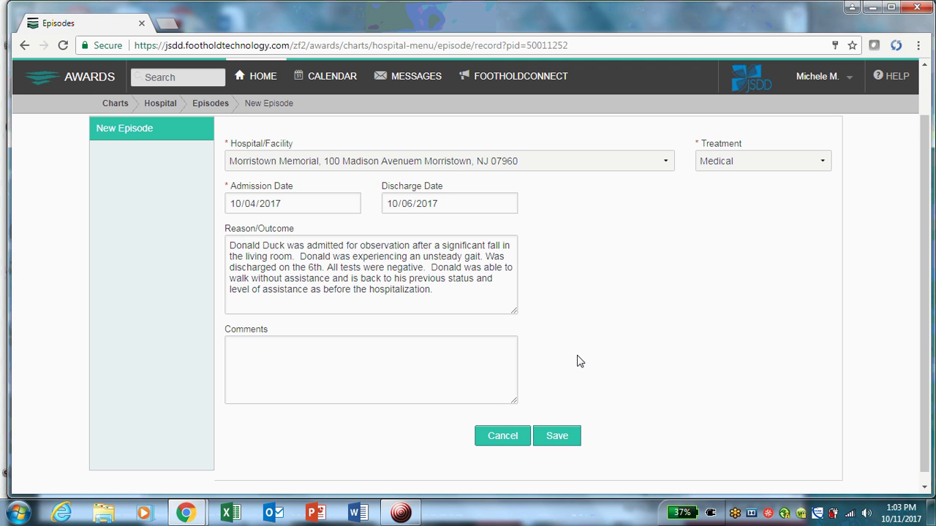
# Review the completed episode form and save the new hospitalization episode with the comments left blank
pyautogui.scroll(-1, 589, 360)
pyautogui.scroll(2, 589, 359)
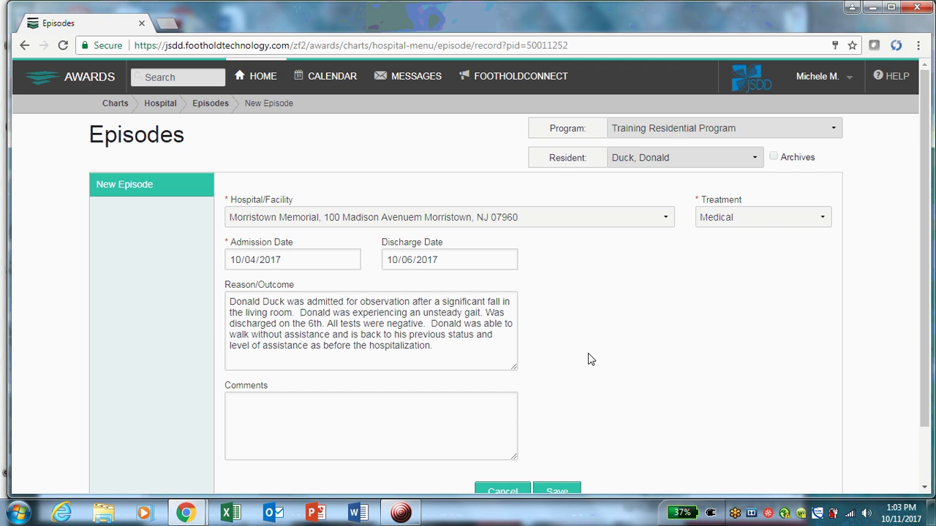
pyautogui.scroll(-2, 591, 359)
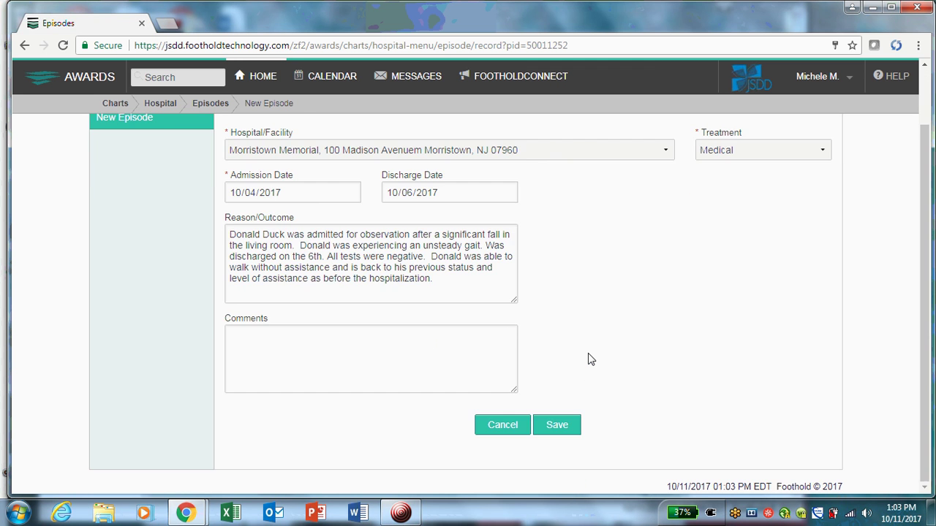
pyautogui.click(557, 426)
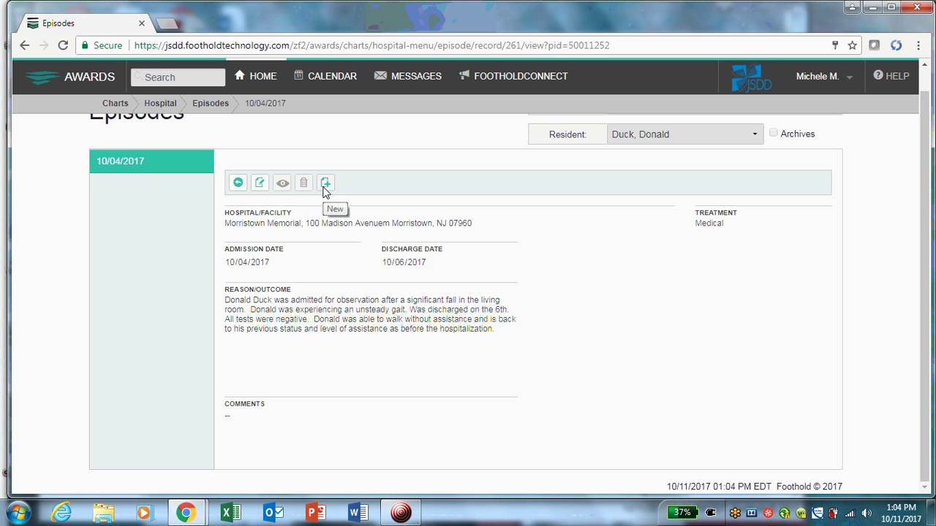
# Return to the resident's episodes list and show all records instead of only current ones
pyautogui.scroll(1, 379, 224)
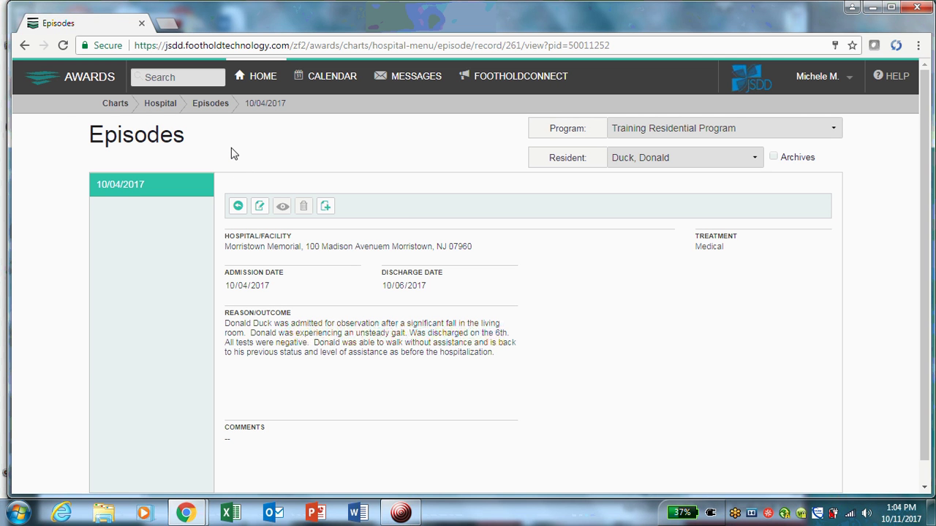
pyautogui.click(237, 208)
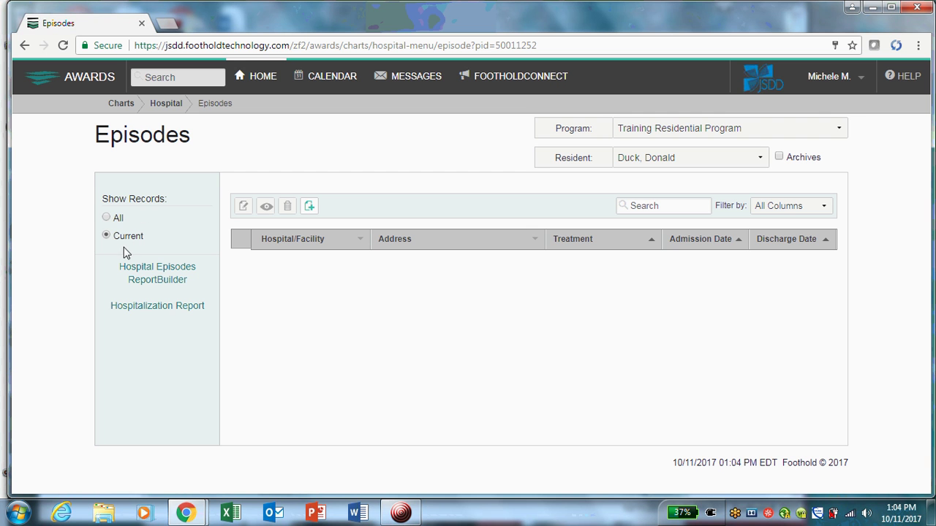
pyautogui.click(106, 220)
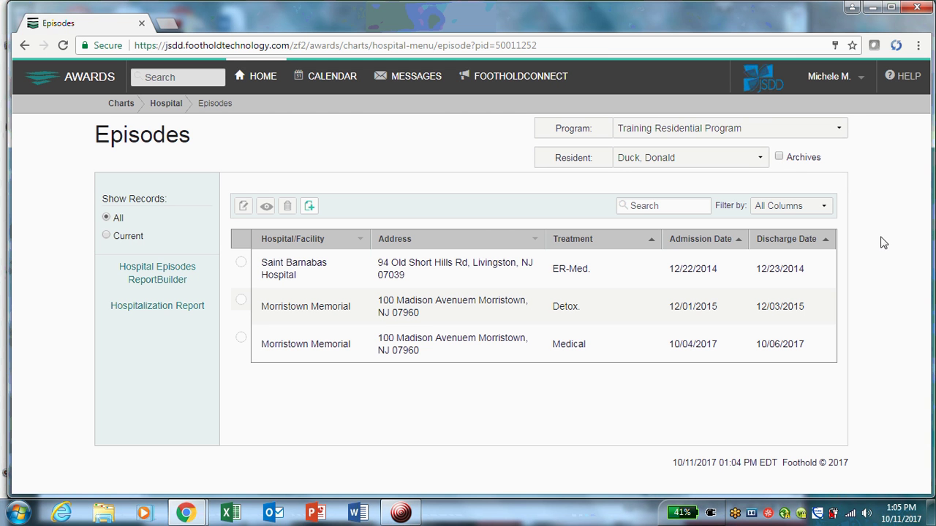
pyautogui.click(754, 162)
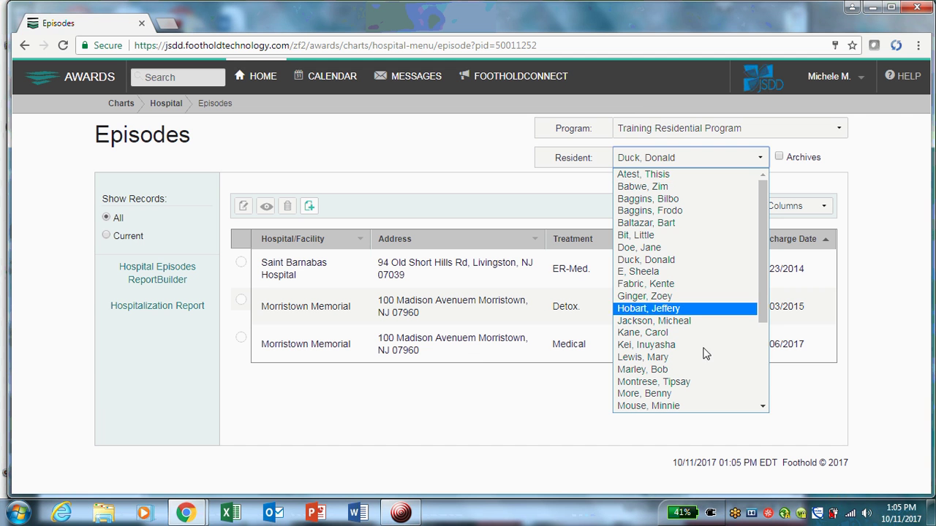
pyautogui.click(848, 160)
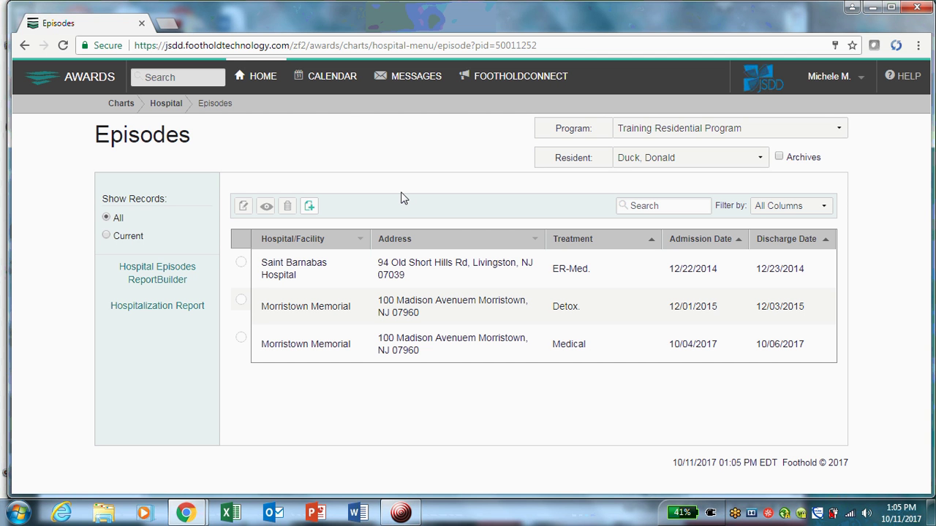
pyautogui.moveTo(402, 514)
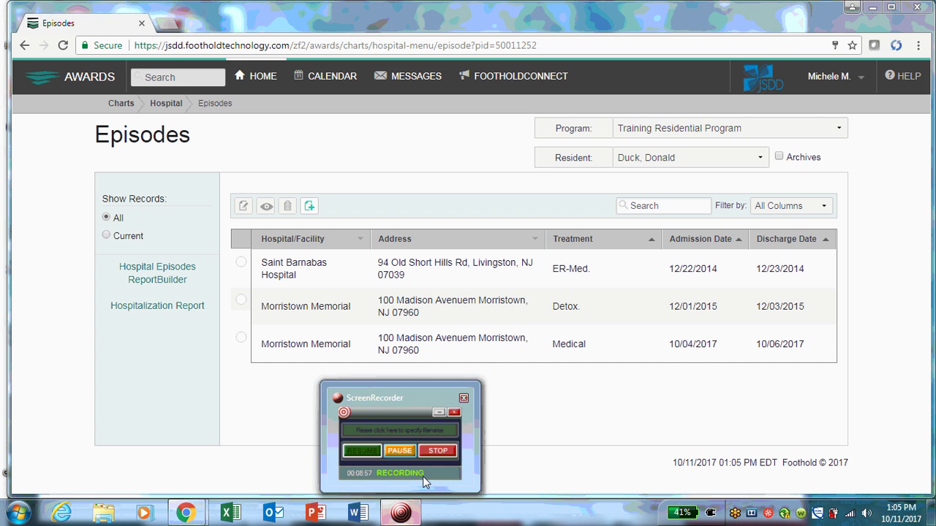
pyautogui.click(423, 476)
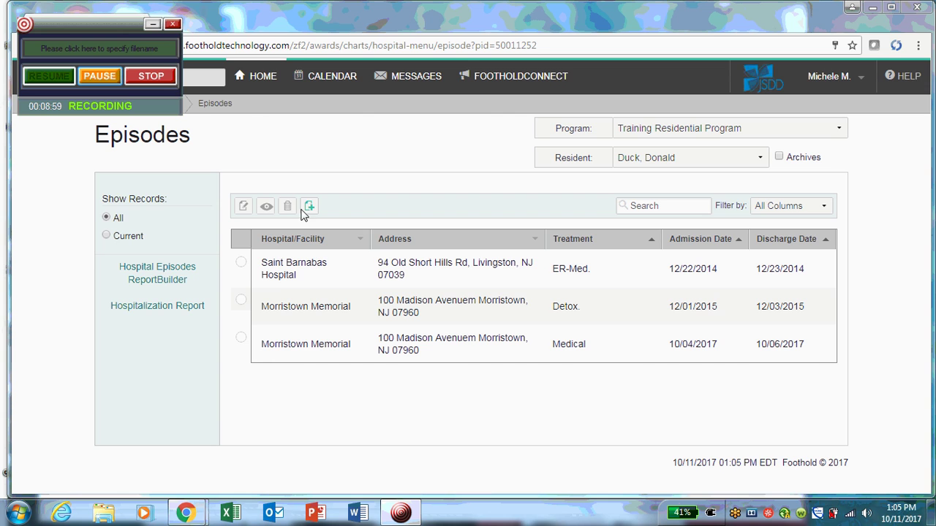